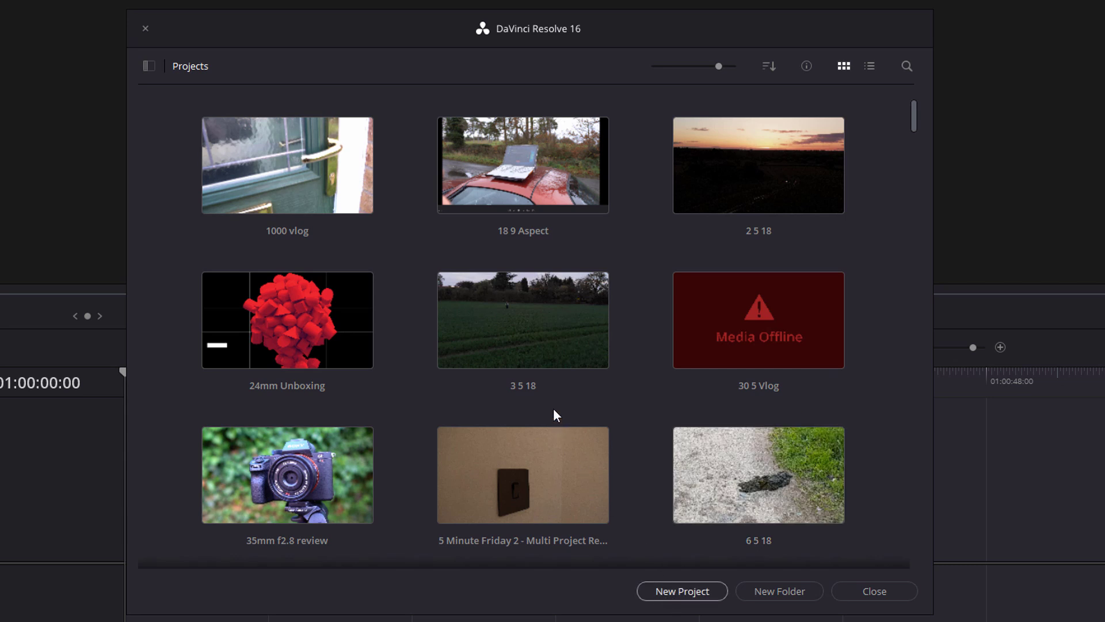
Step: Name the new project '1. templates' and create it
text(1.)
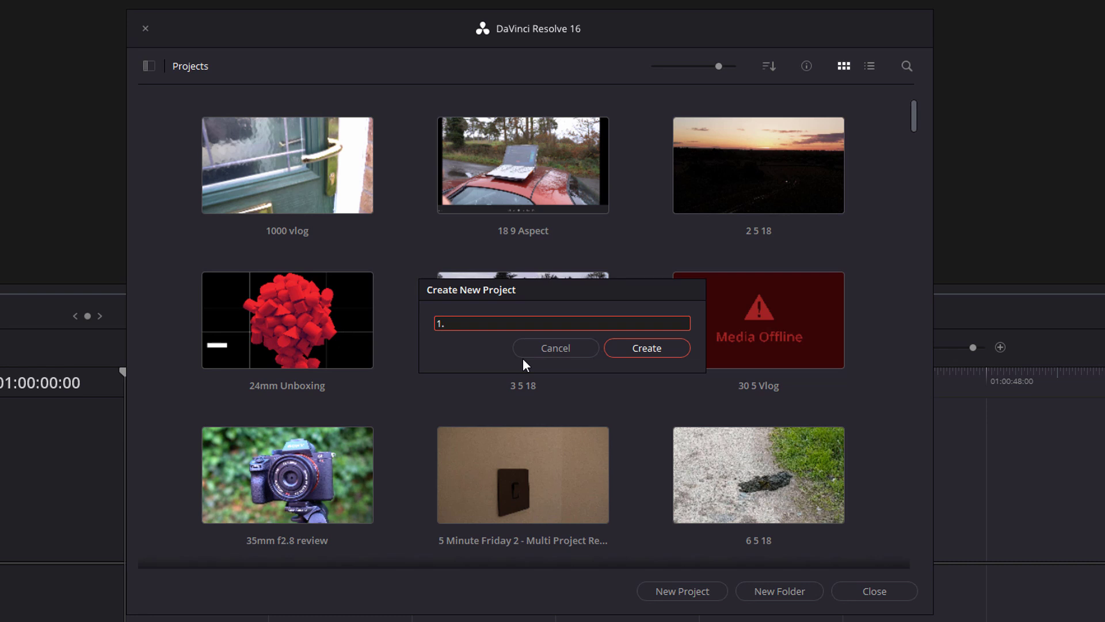
text(templates)
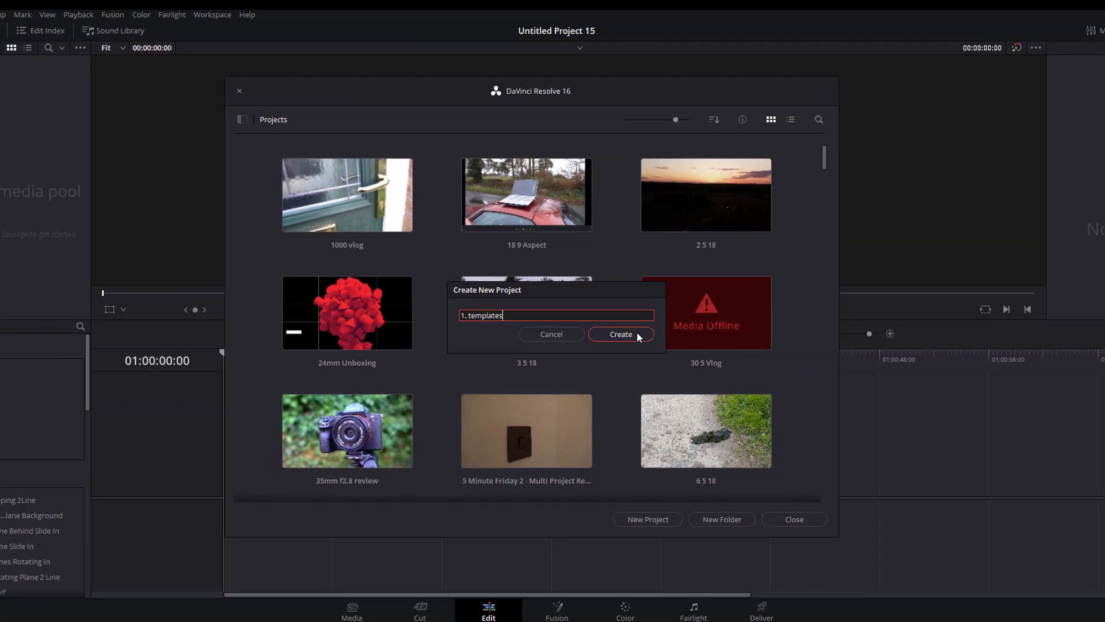
click(621, 334)
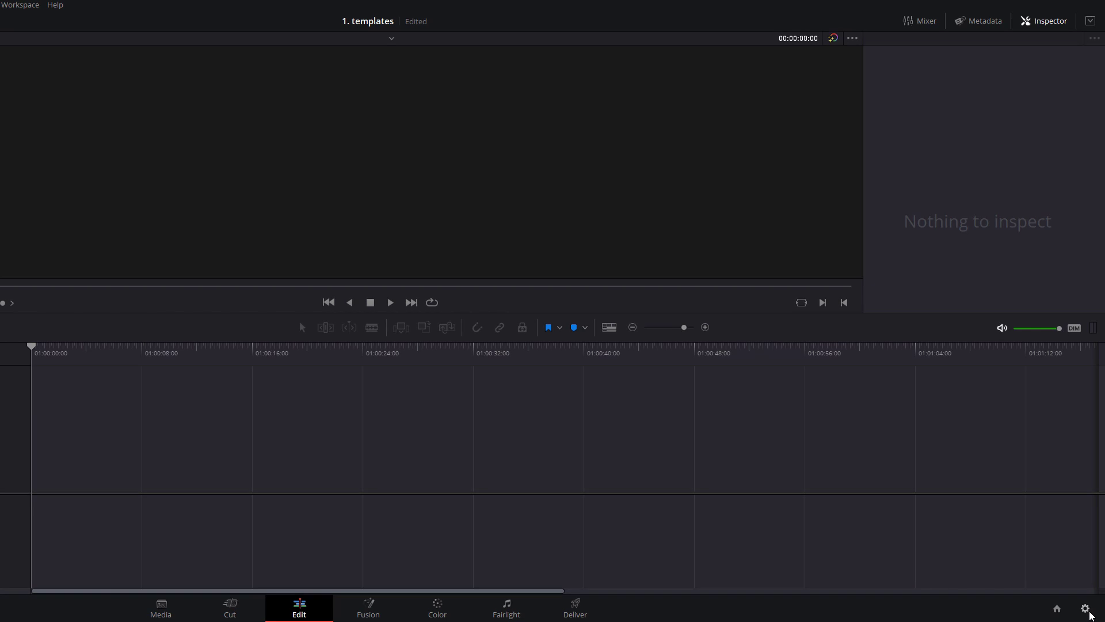
click(1086, 609)
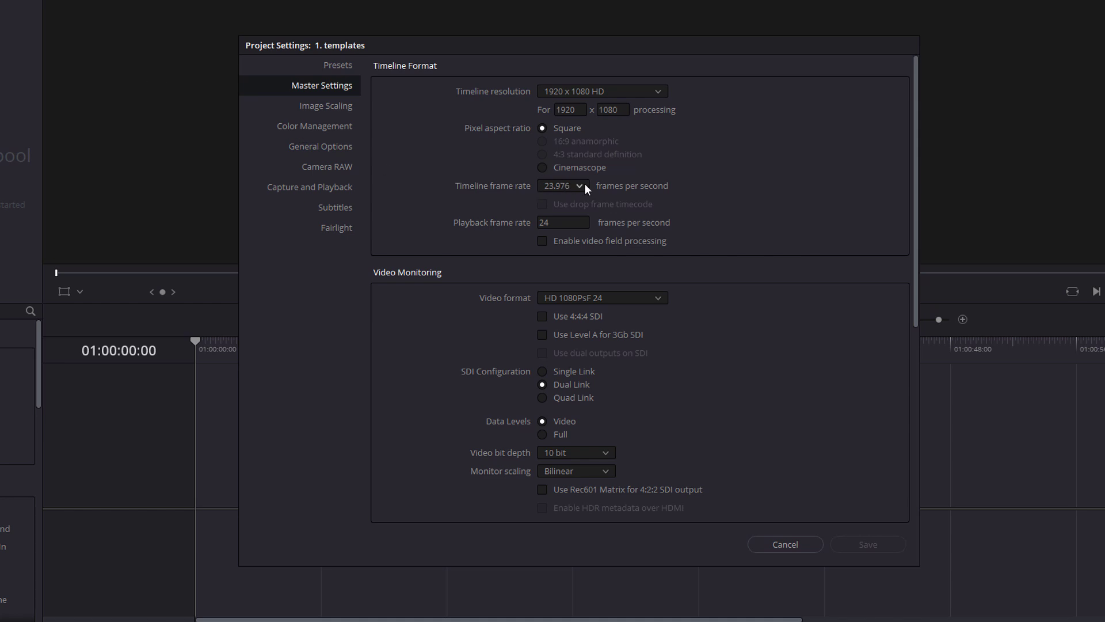
key(Escape)
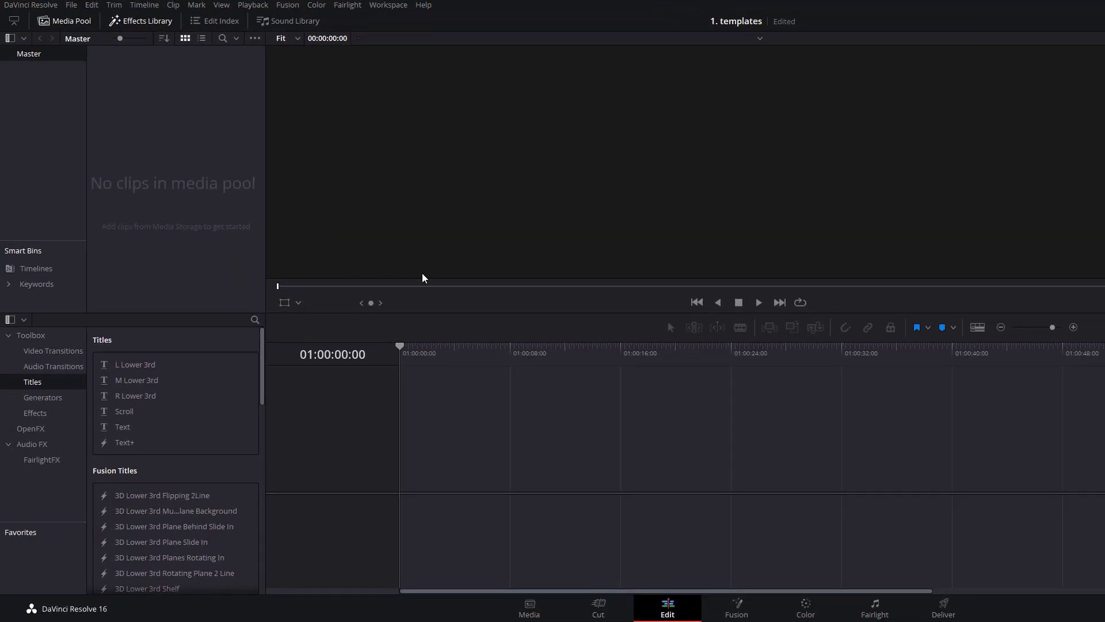
Step: Import C0009.MP4 into the media pool and drag it onto a new Timeline 1
right_click(153, 143)
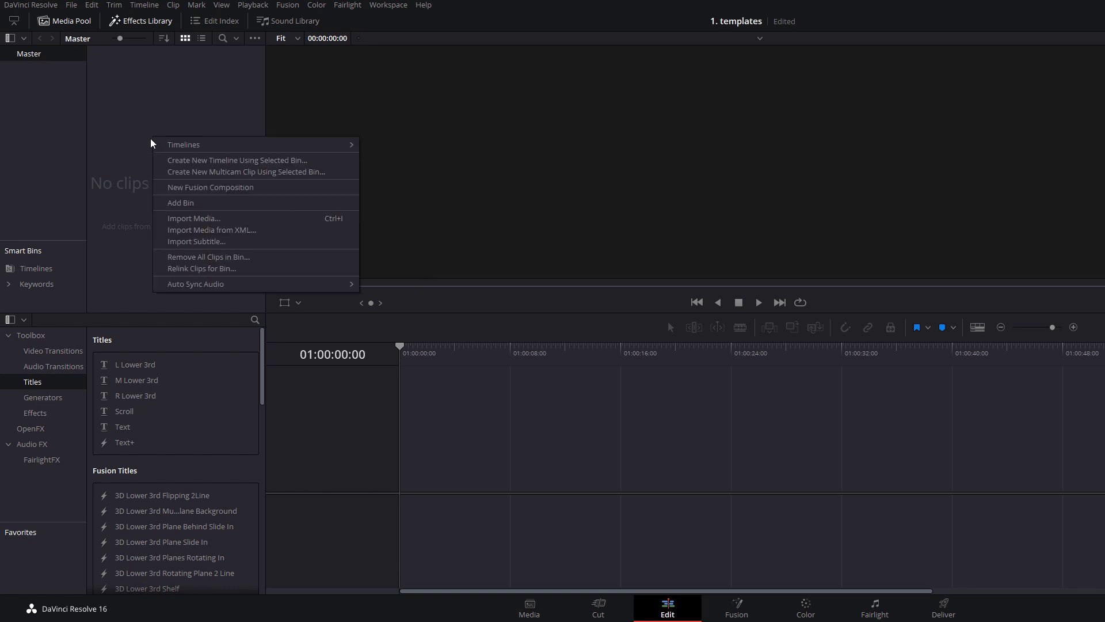
click(201, 221)
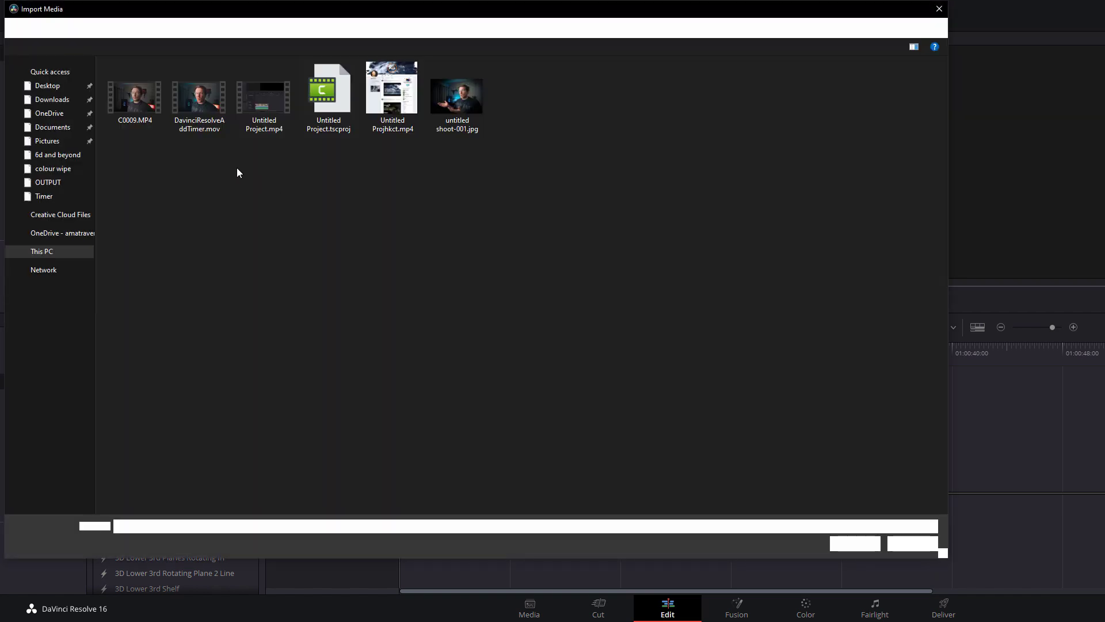
double_click(144, 110)
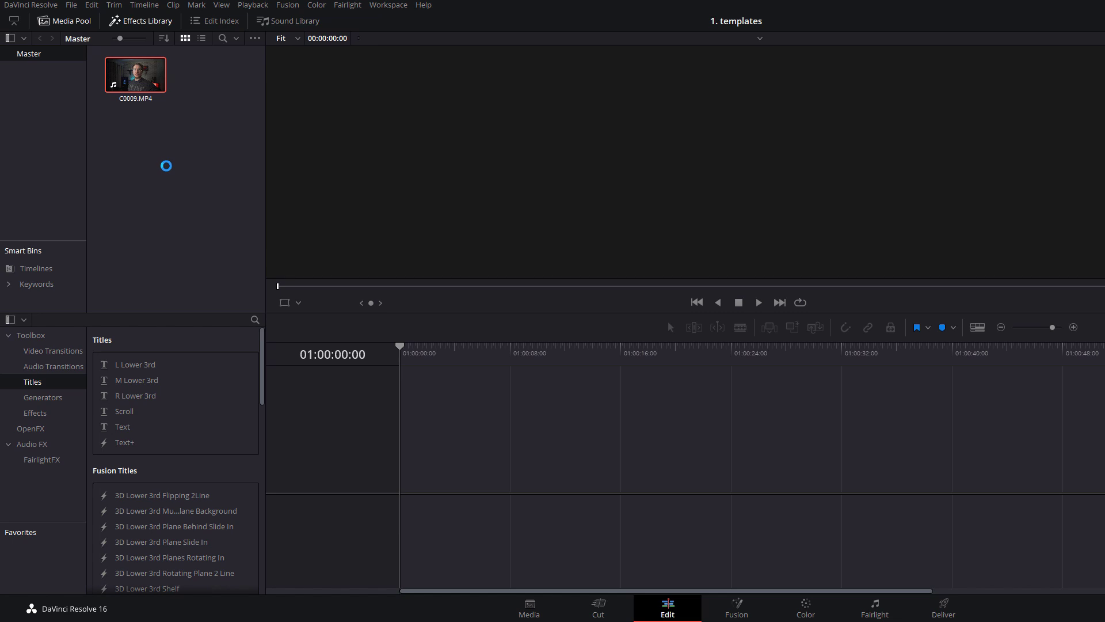
drag(138, 76, 394, 474)
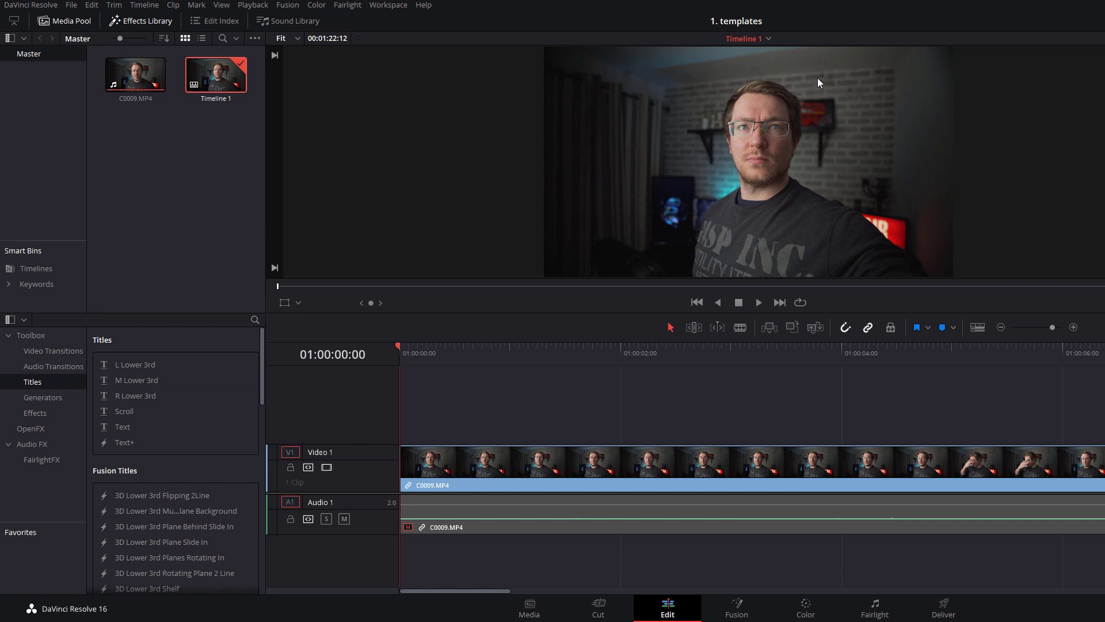
click(139, 22)
Step: Place a Toolbox Adjustment Clip on a new Video 2 track above C0009.MP4 and select it
click(123, 23)
click(38, 414)
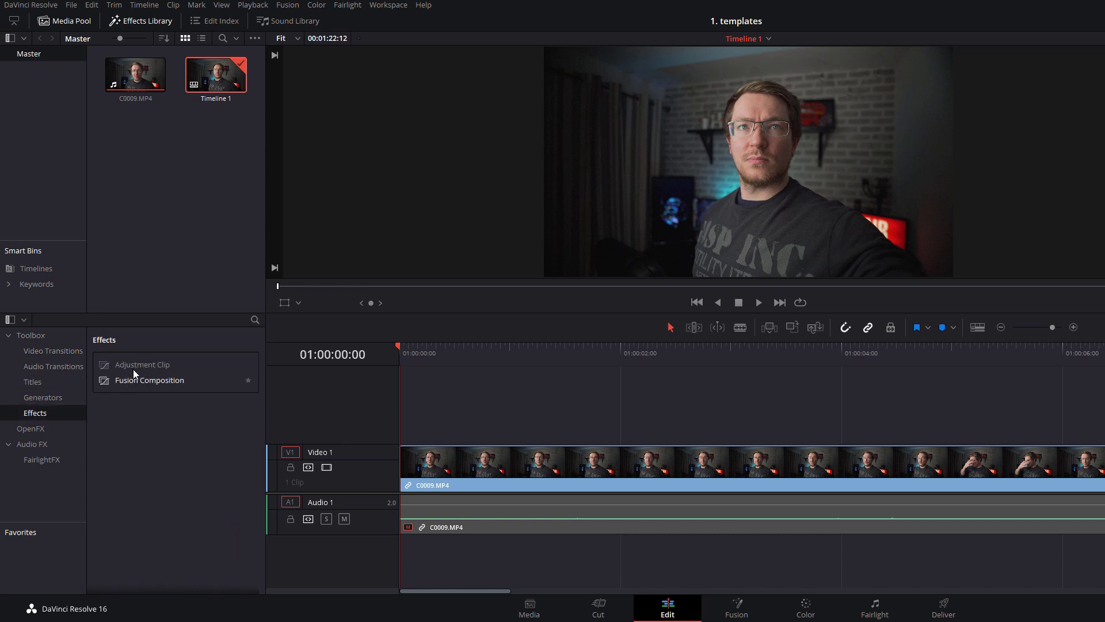
drag(135, 365, 524, 416)
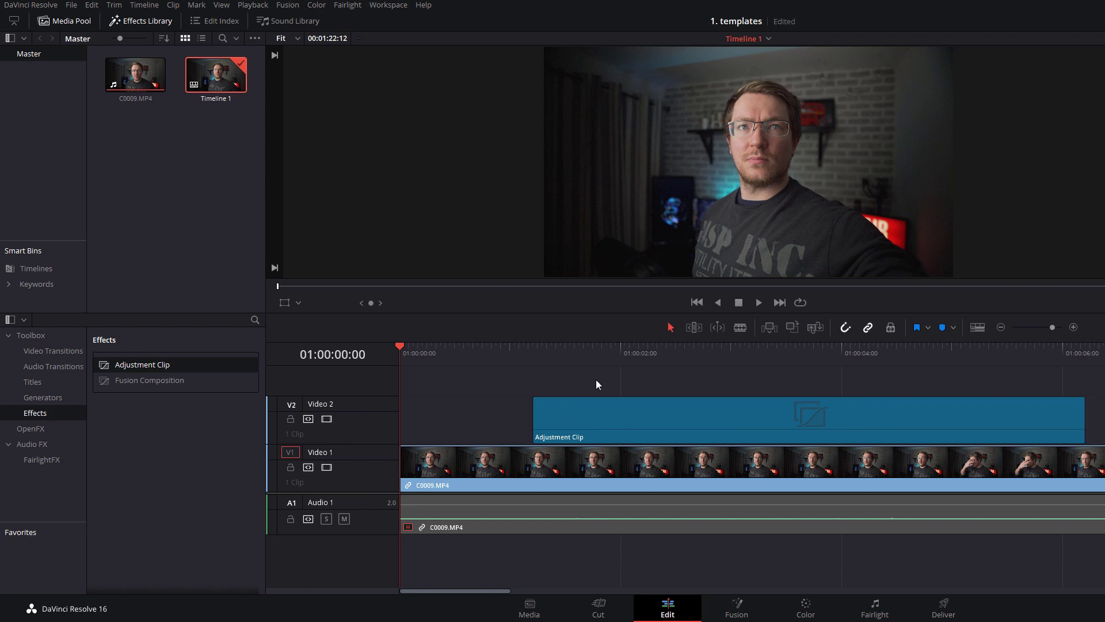
click(586, 419)
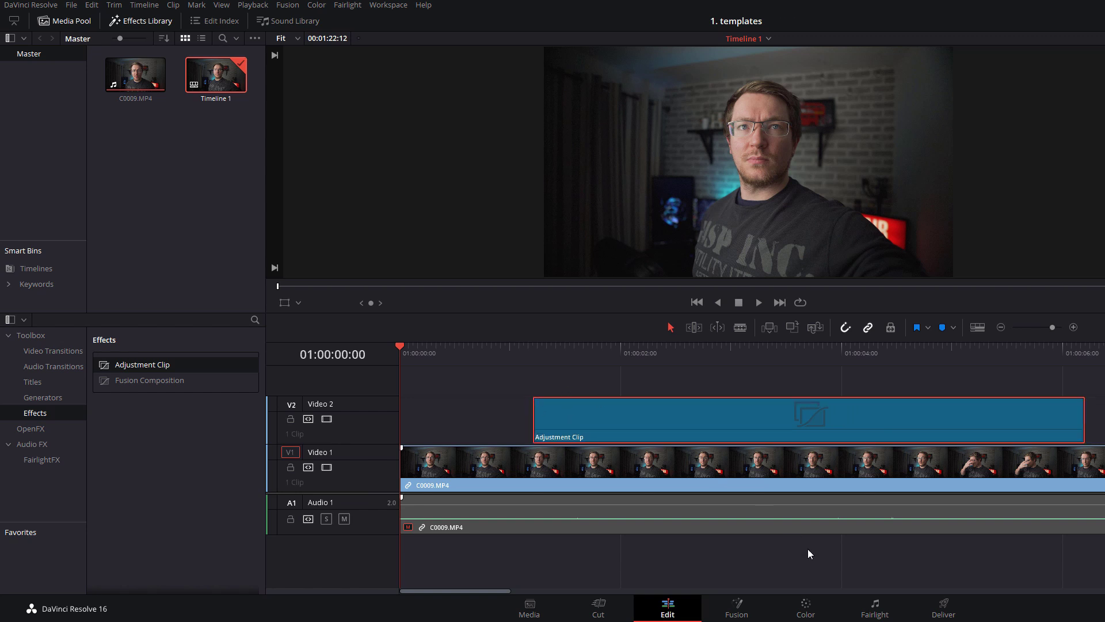
Step: On the Color page, apply the C15 (teal orange) LUT to the adjustment clip's node
click(812, 616)
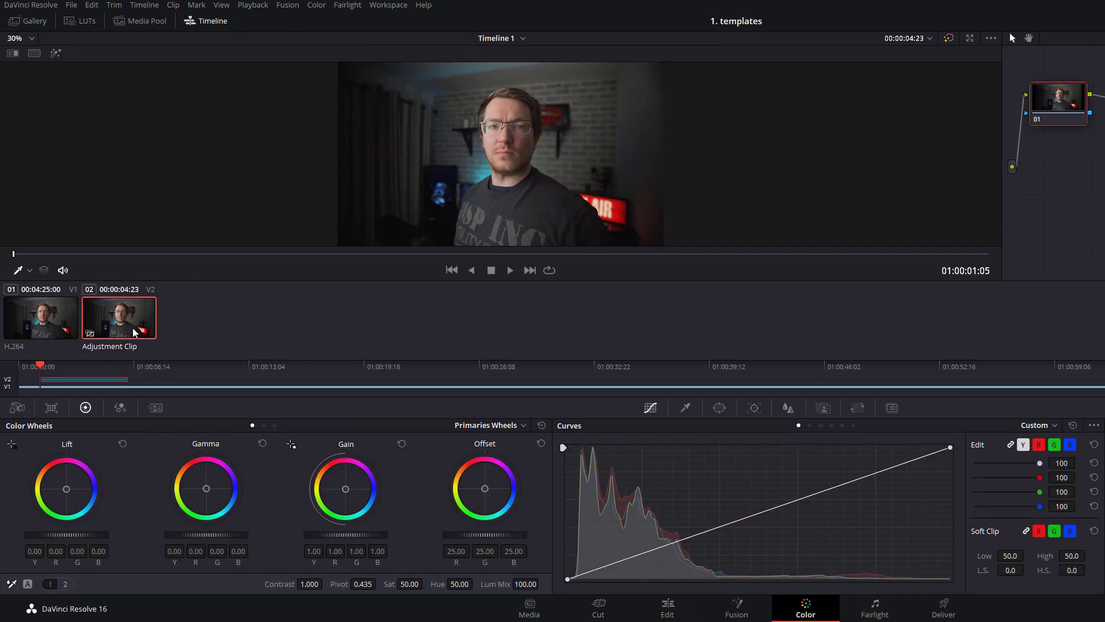
click(86, 22)
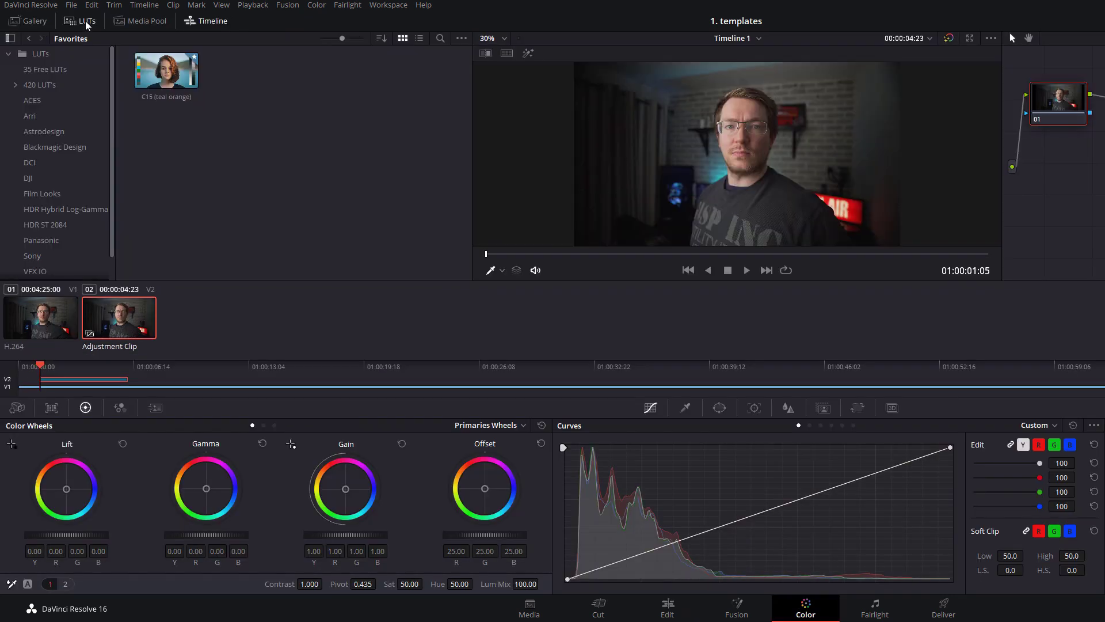
scroll(73, 247, down, 1)
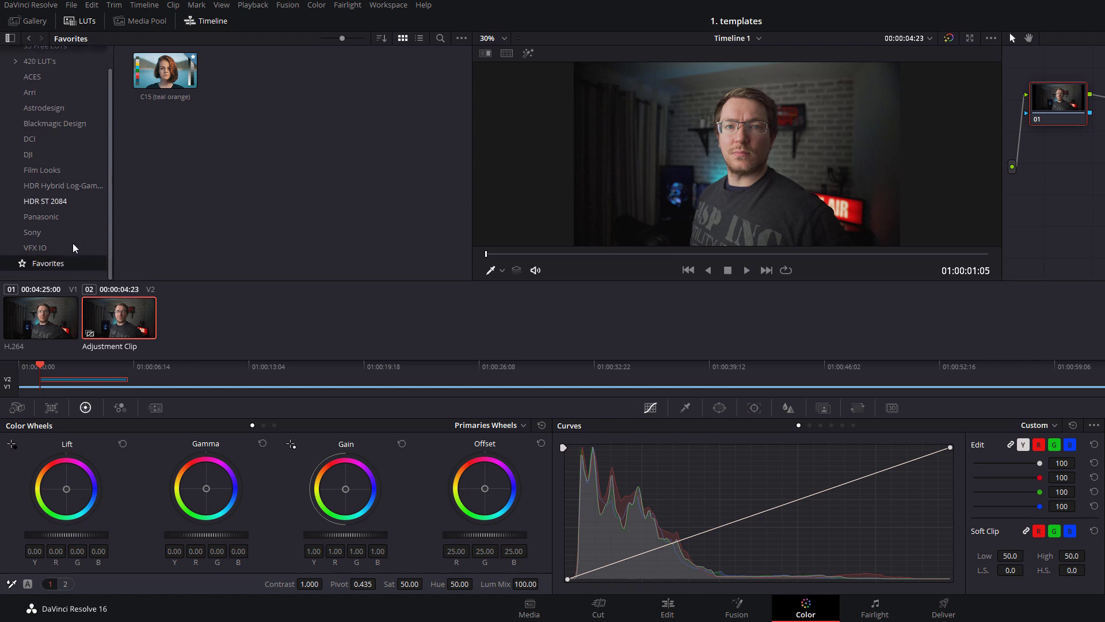
click(165, 82)
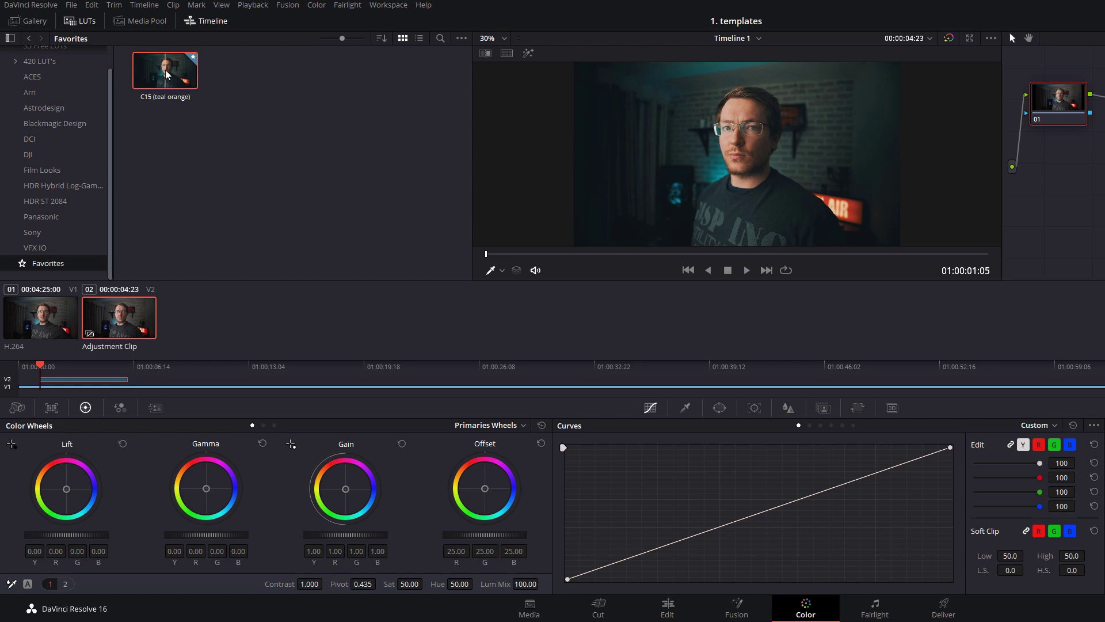
drag(167, 73, 118, 322)
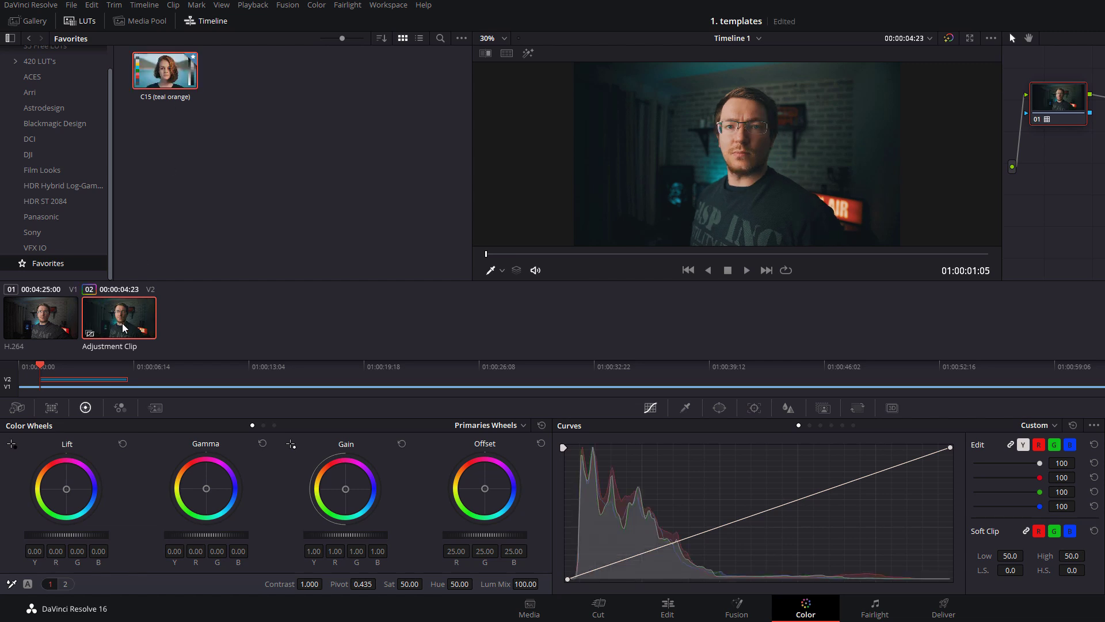
click(668, 611)
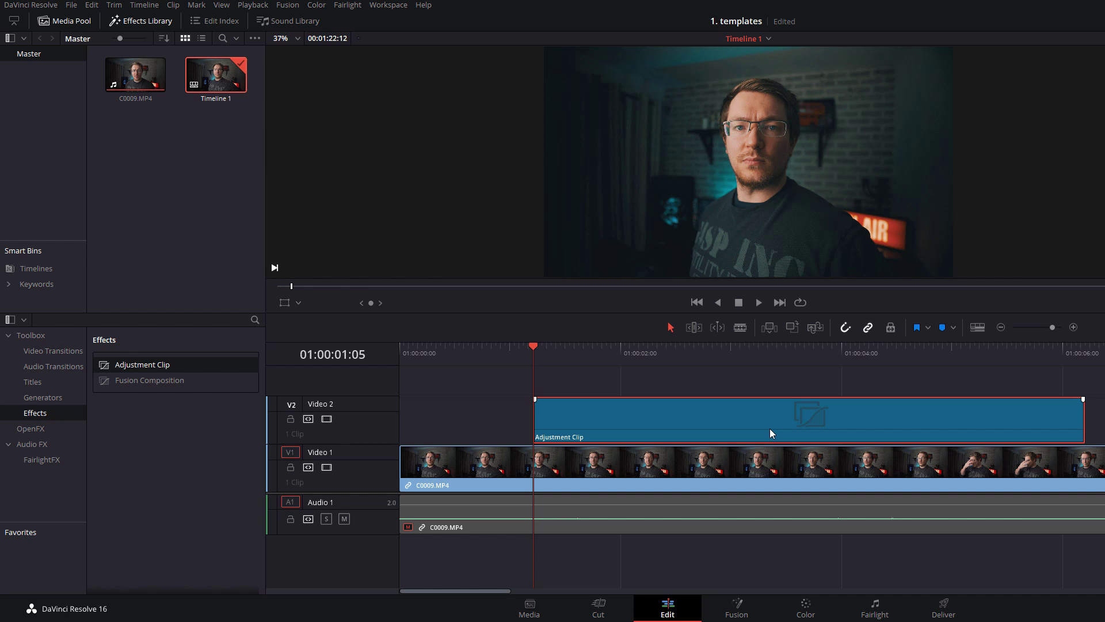
Step: Rename the adjustment clip to 'orange teal lut' through the Inspector's Name field
click(669, 368)
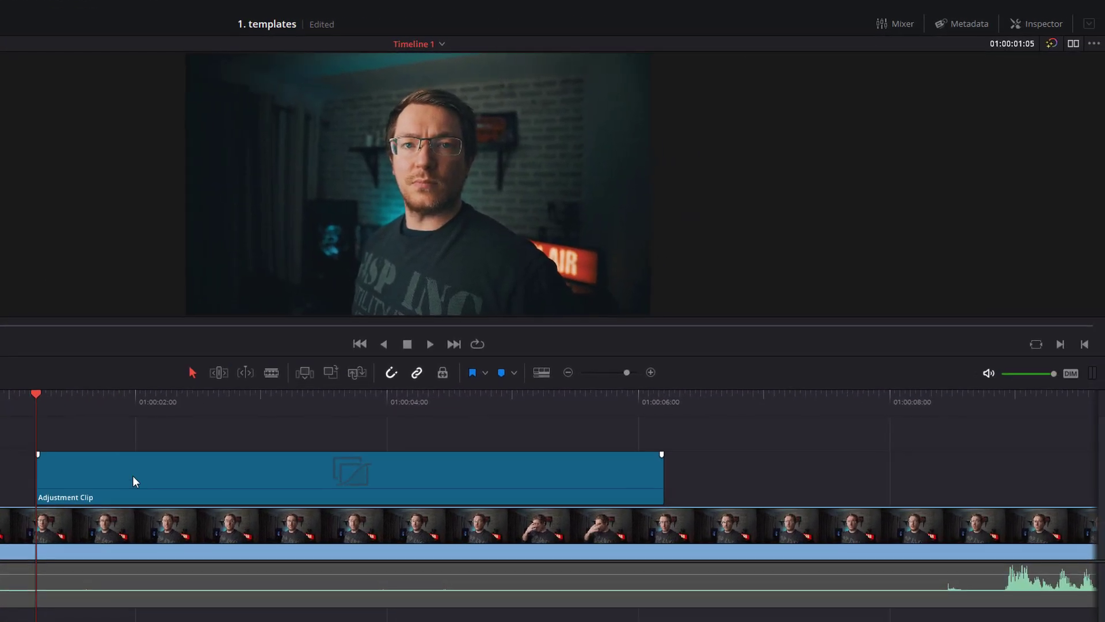
click(102, 481)
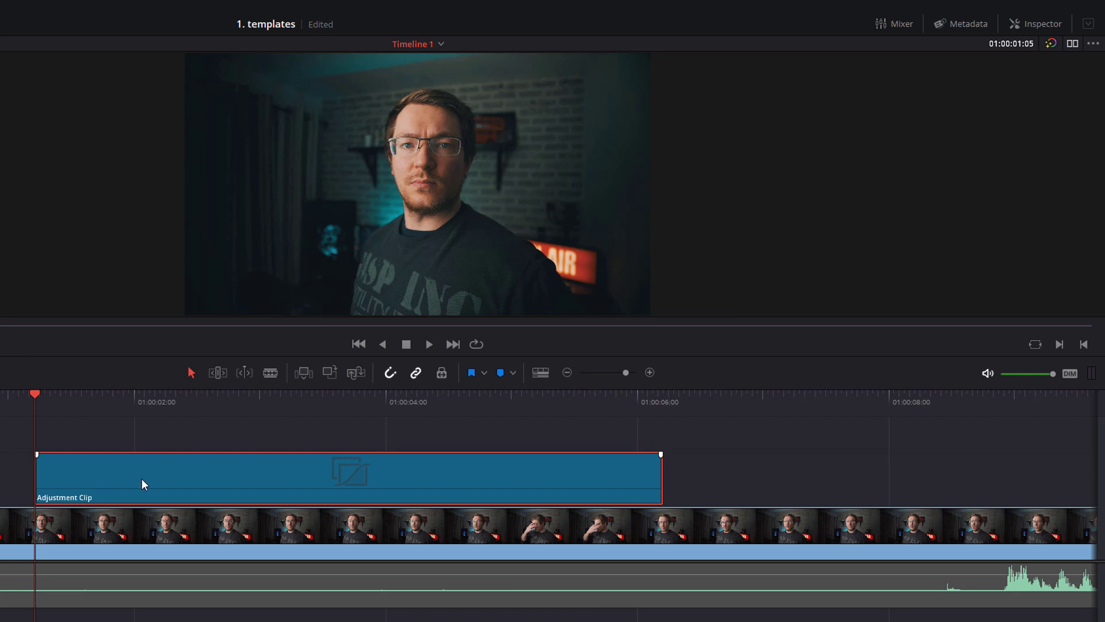
click(1027, 26)
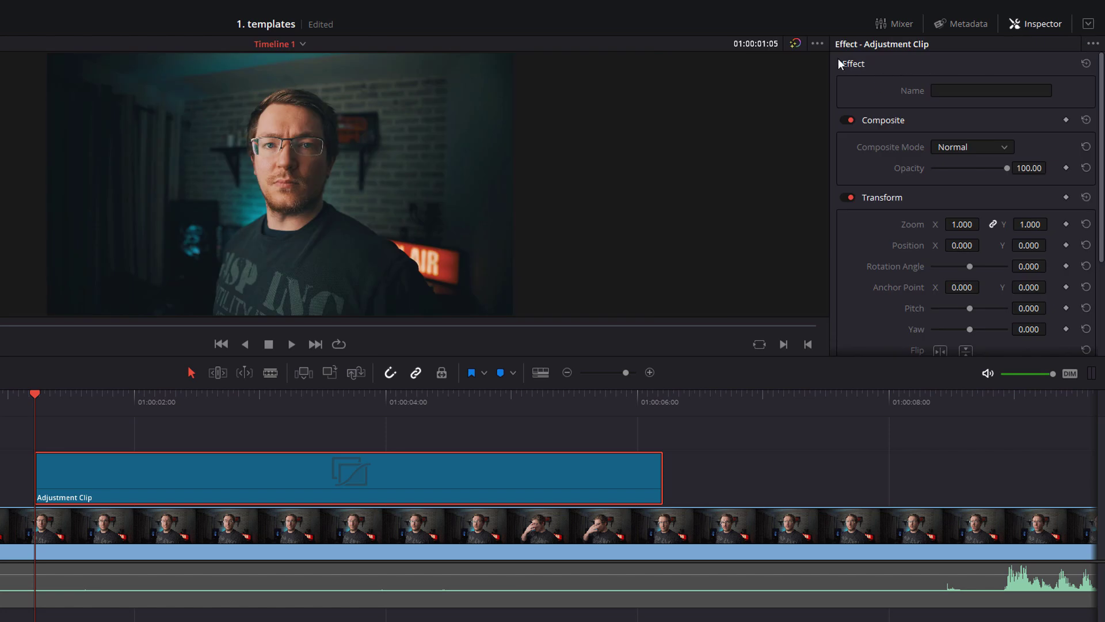
click(964, 92)
text(orange teal lut)
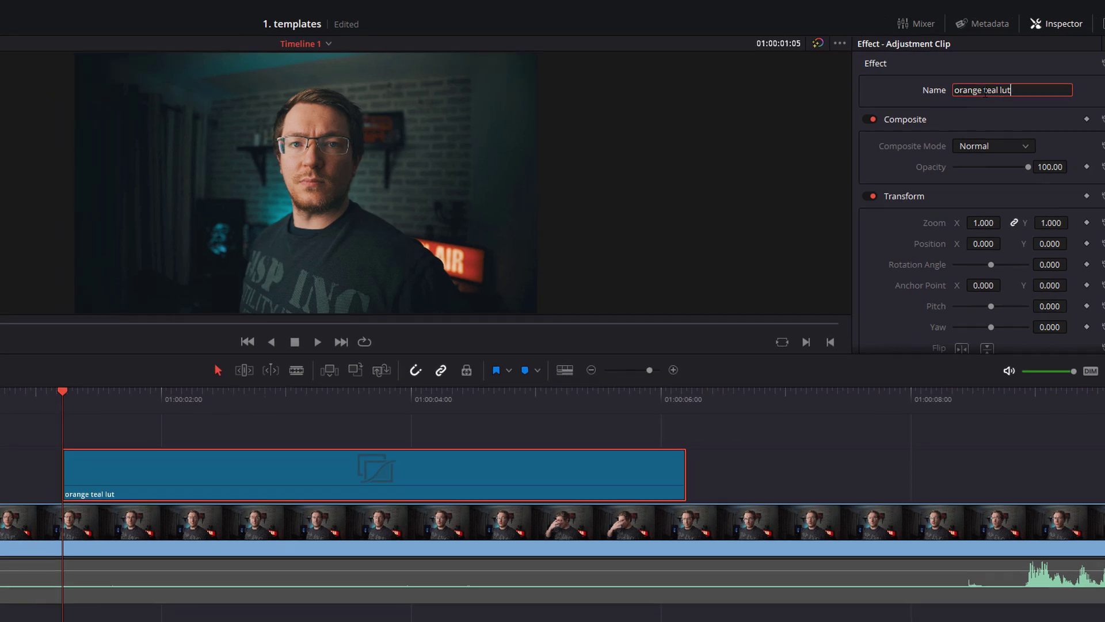
click(1057, 23)
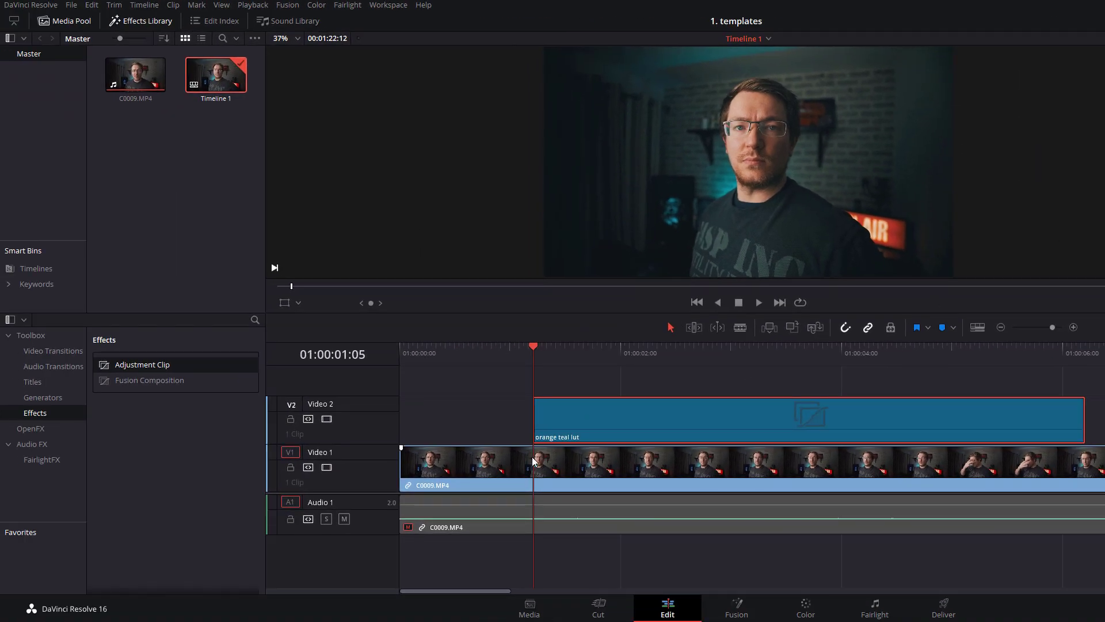
click(669, 380)
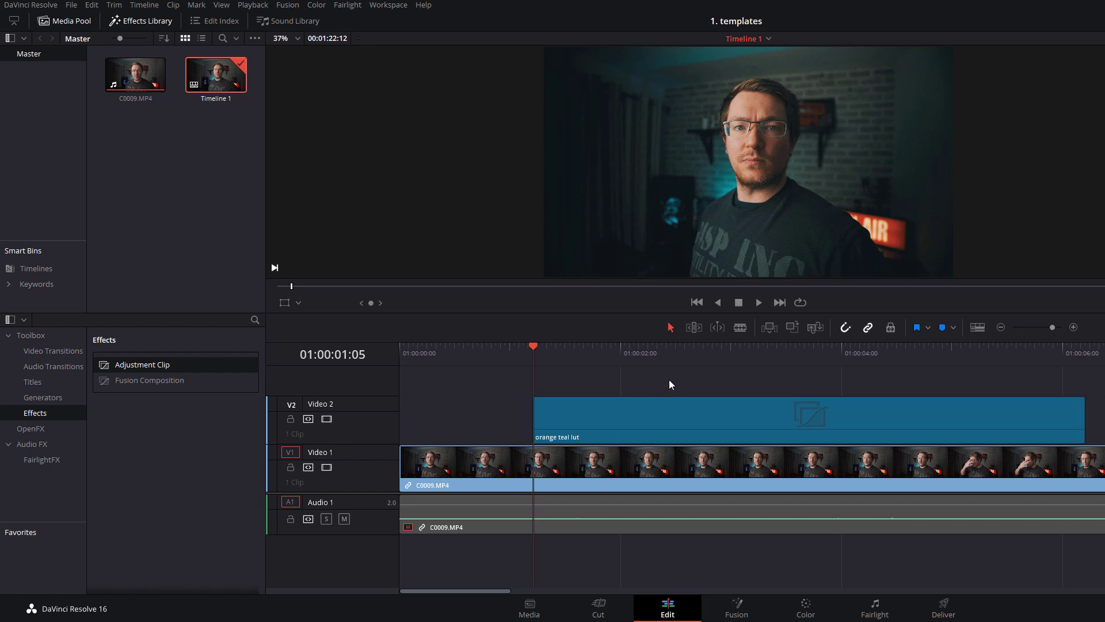
Step: Save the orange teal lut adjustment clip into the media pool by dragging it from the timeline
click(660, 418)
drag(660, 413, 133, 192)
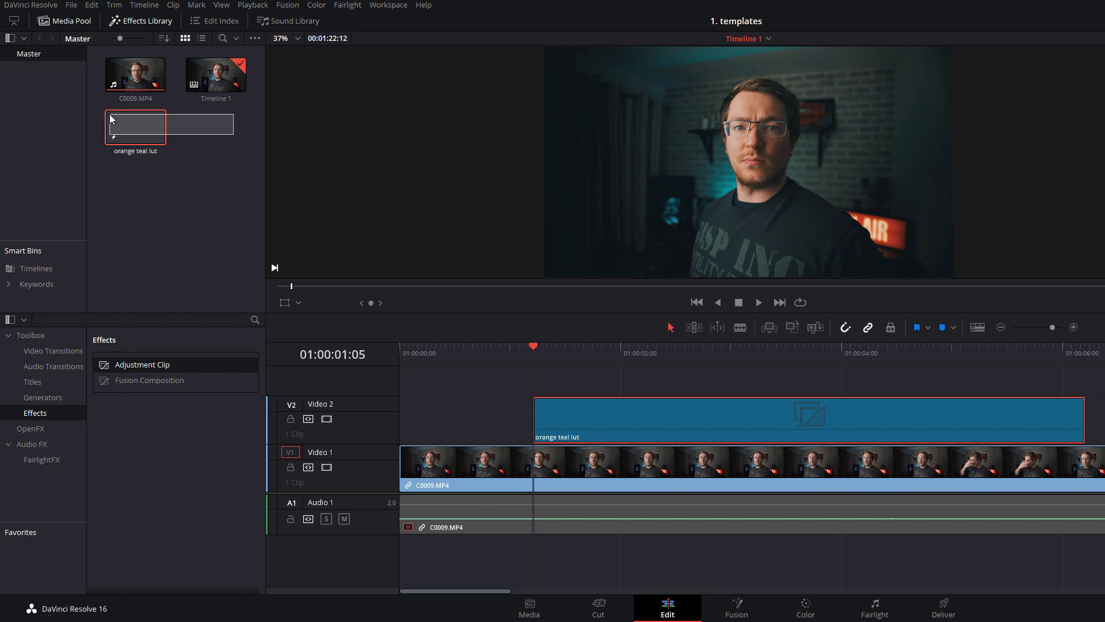
drag(153, 137, 1048, 385)
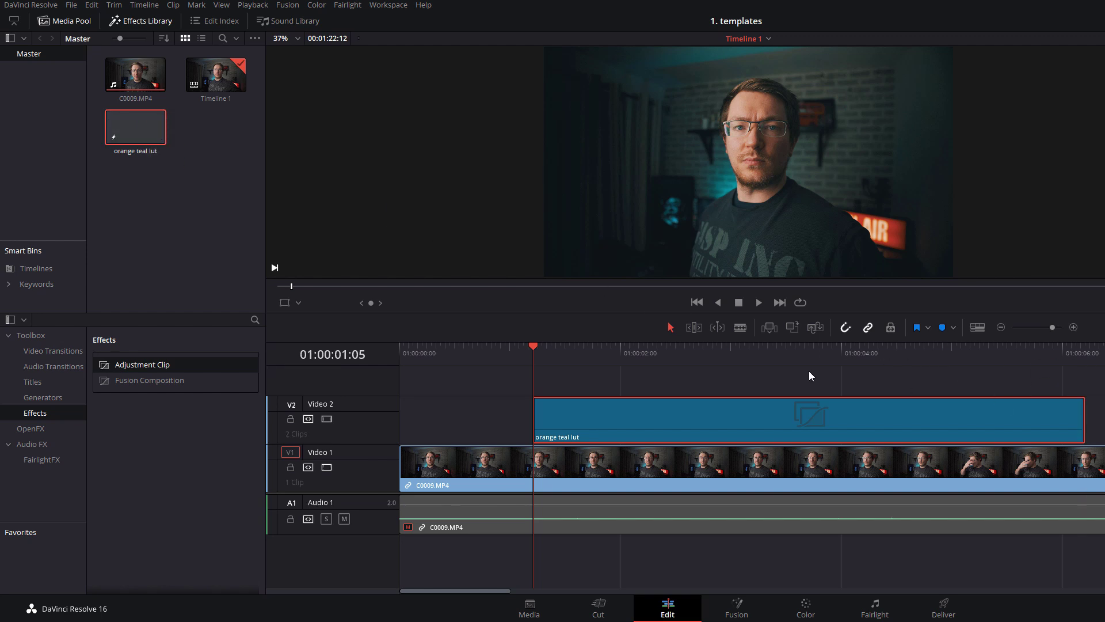
key(ctrl+z)
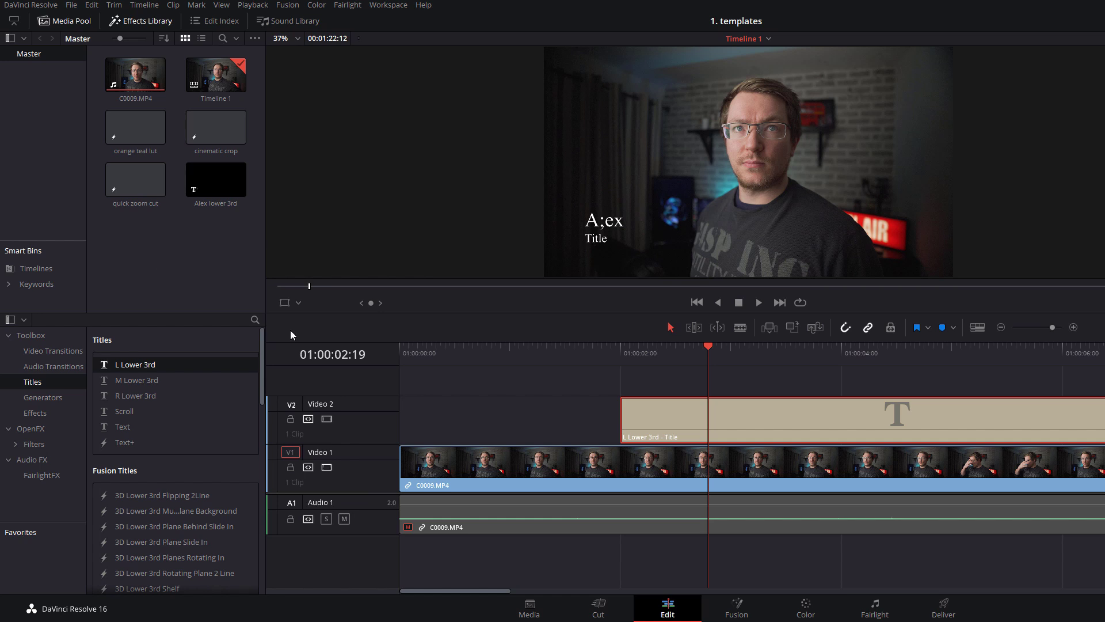
Step: Delete all timeline clips, then remove Timeline 1 and C0009.MP4 from the media pool
drag(512, 403, 897, 534)
key(Delete)
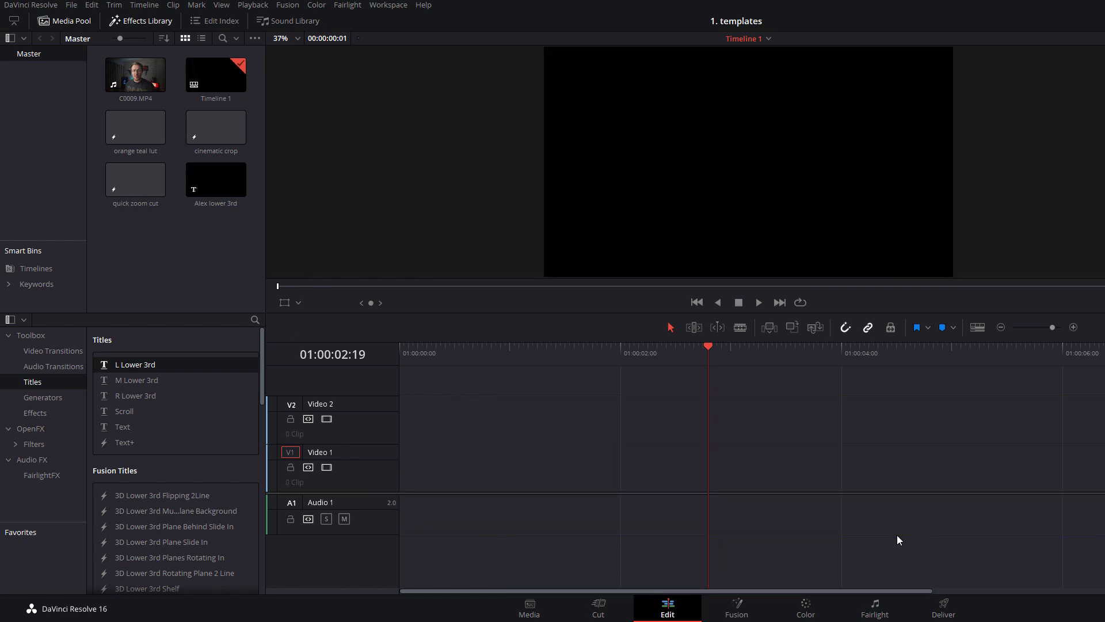
click(221, 77)
key(Delete)
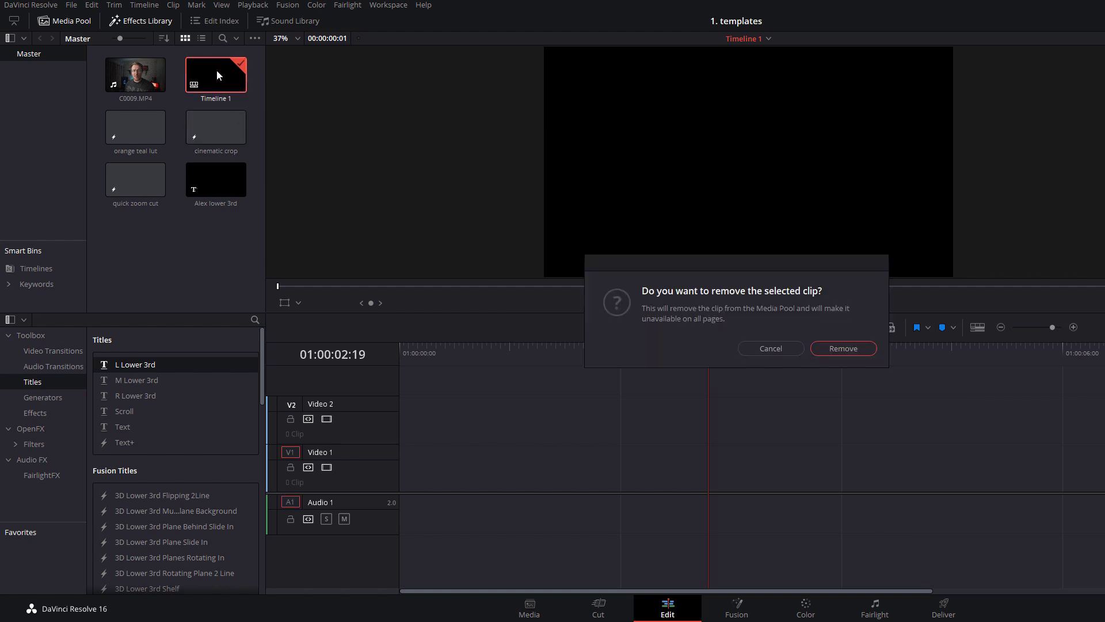
click(855, 349)
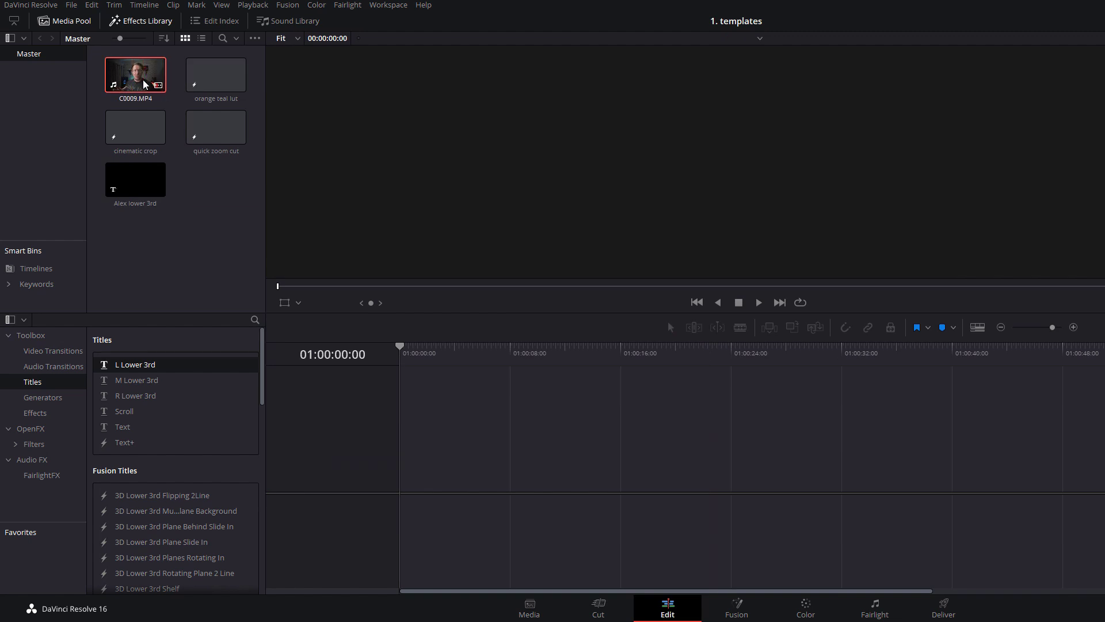
key(Delete)
click(843, 347)
Step: Save the 1. templates project and bring up the Project Manager
click(72, 4)
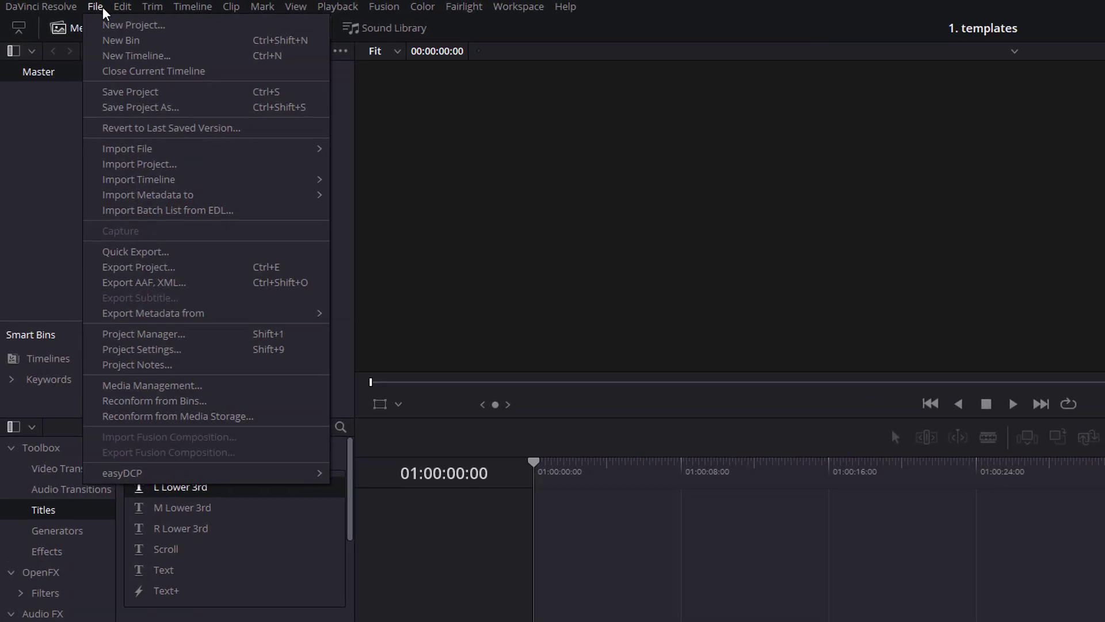
click(132, 91)
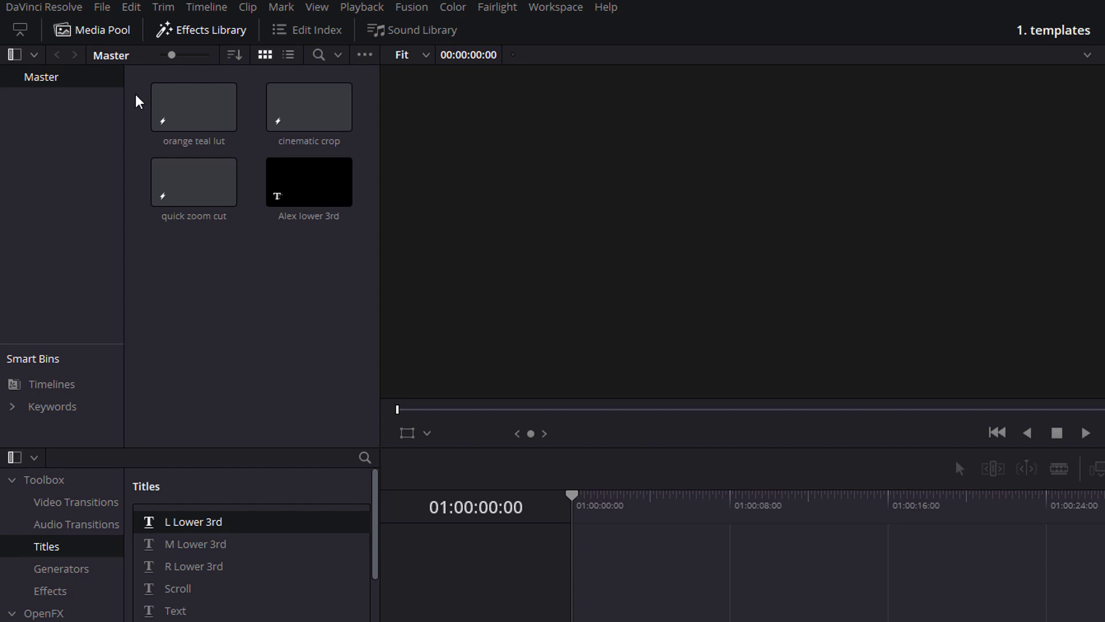
key(shift+1)
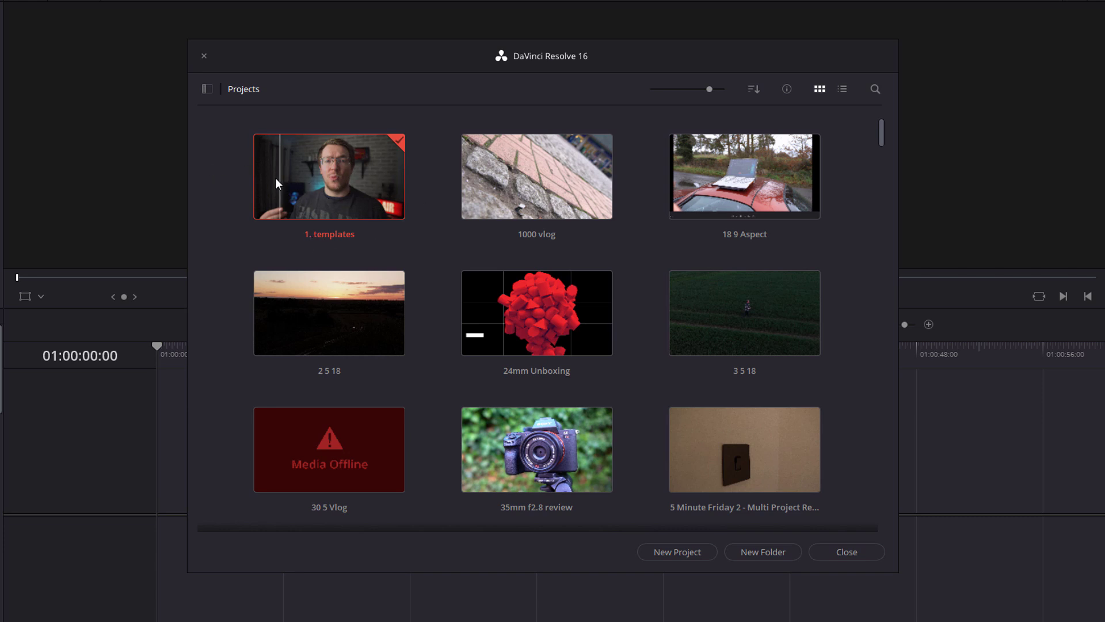
Step: Keep the project list sorted by Name and reopen the 1. templates project
click(744, 176)
click(411, 434)
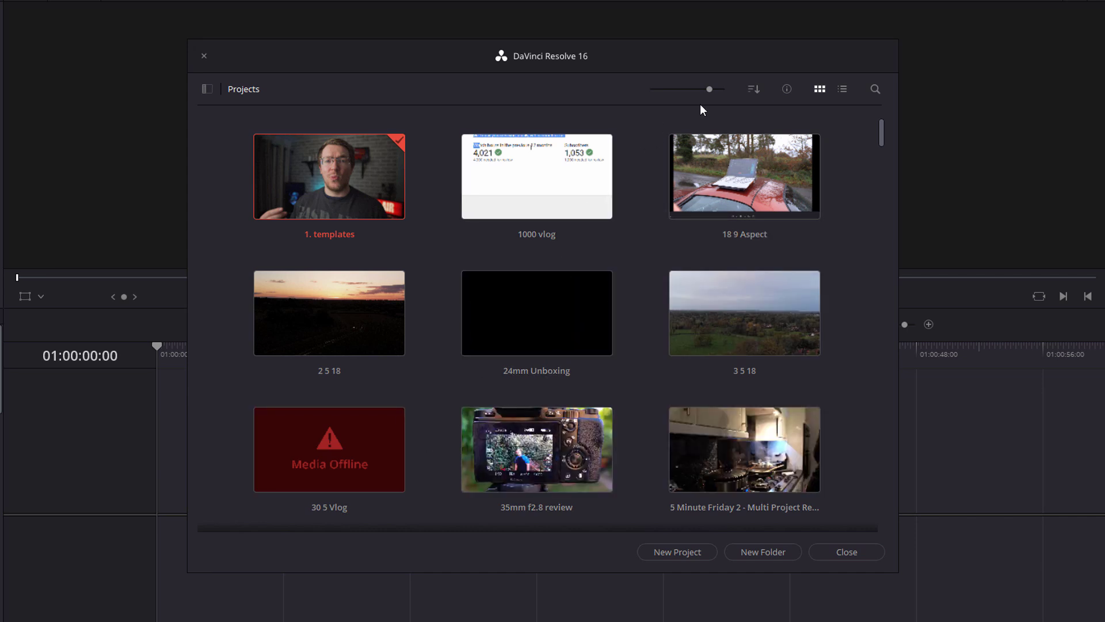
click(754, 91)
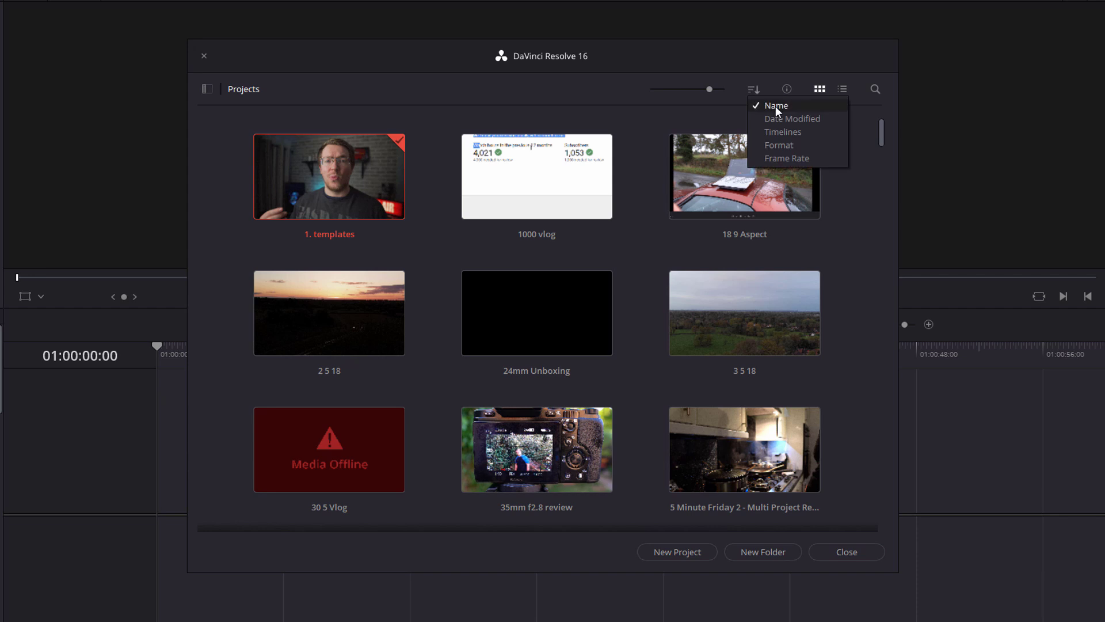
click(775, 107)
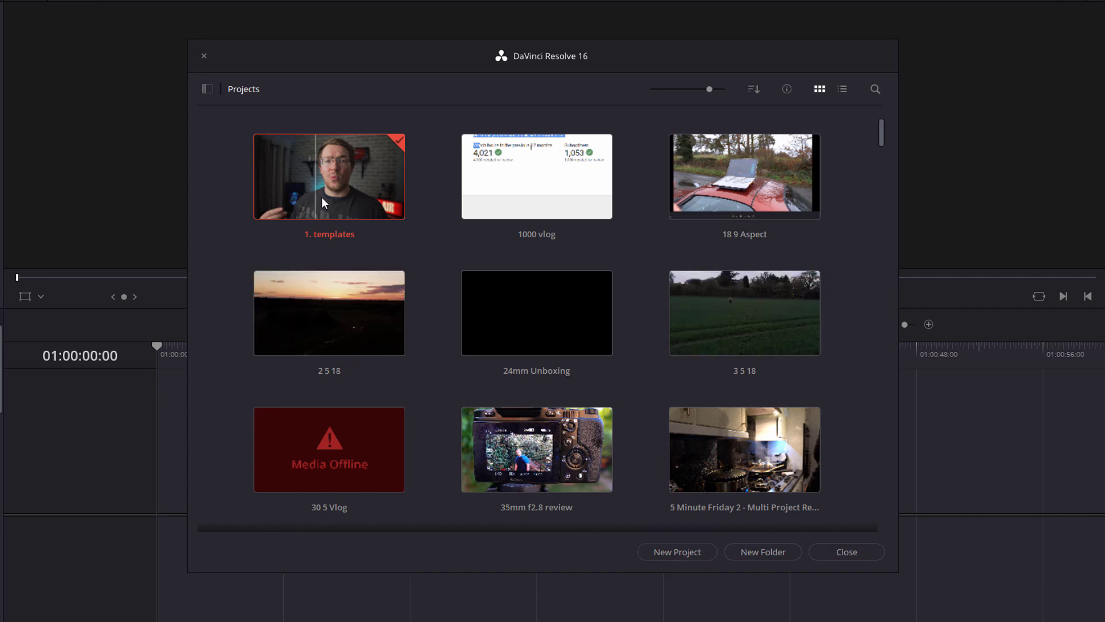
double_click(326, 177)
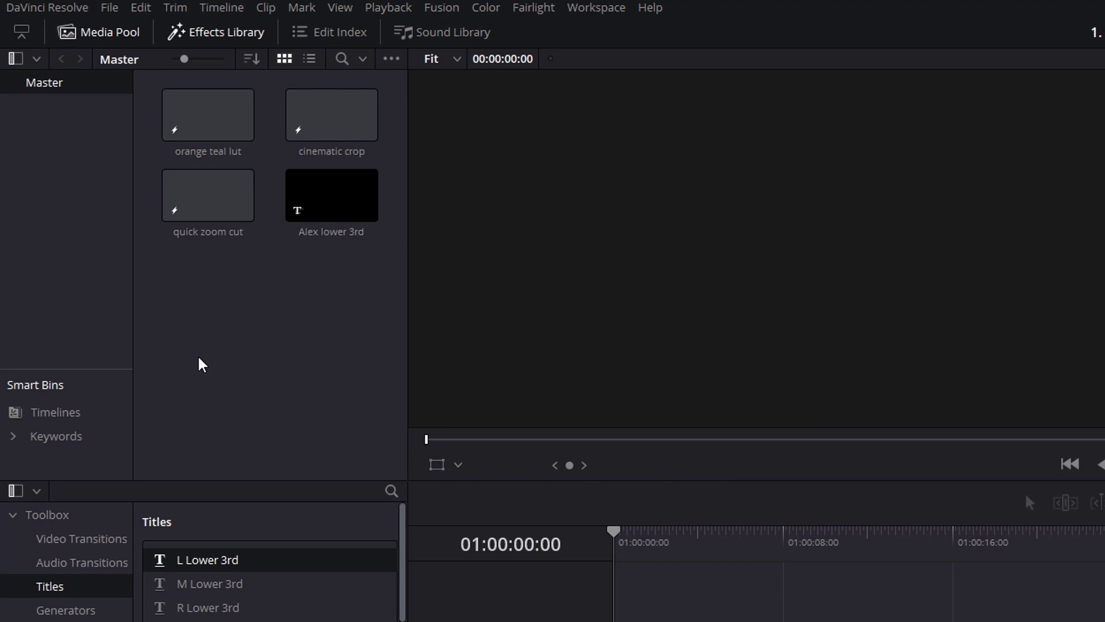
Step: Copy the four media pool templates: orange teal lut, cinematic crop, quick zoom cut and the lower-third title
drag(391, 365, 143, 78)
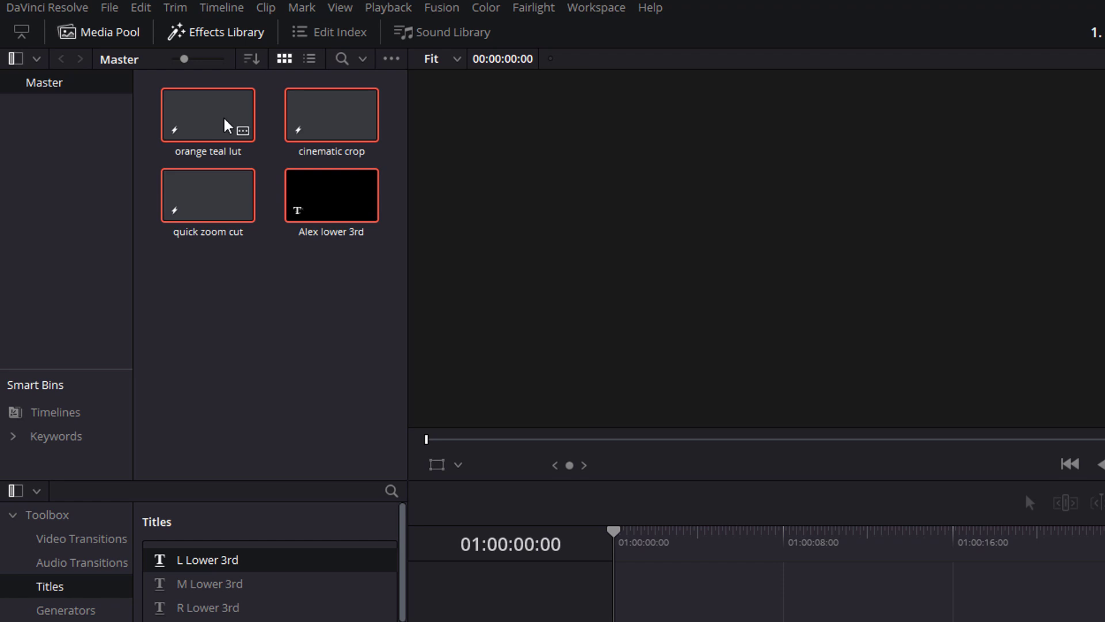
key(ctrl+c)
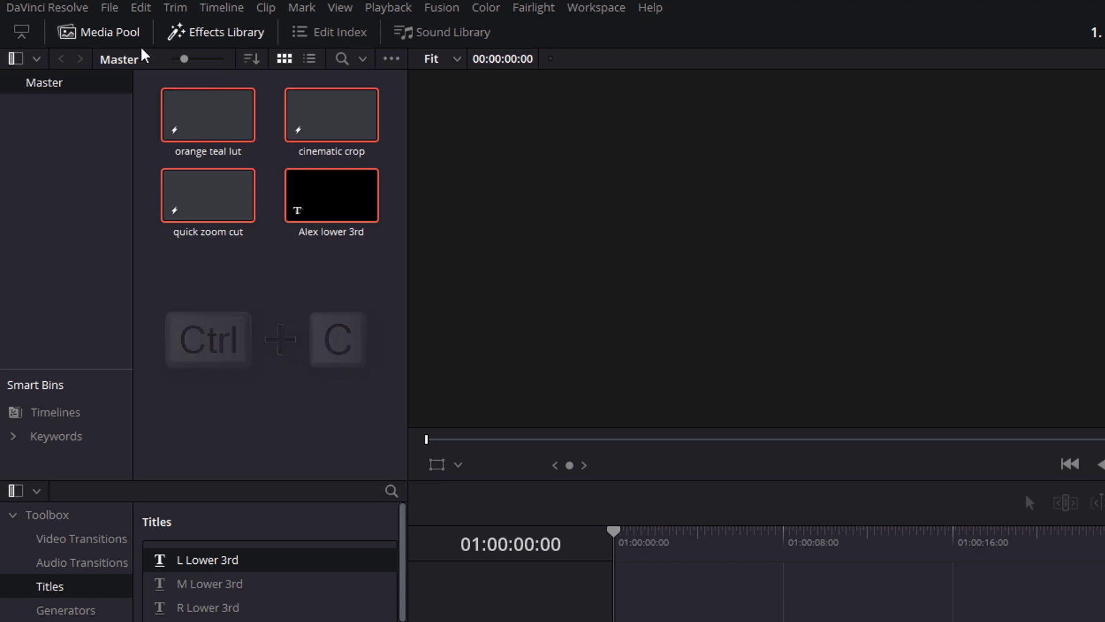
click(110, 9)
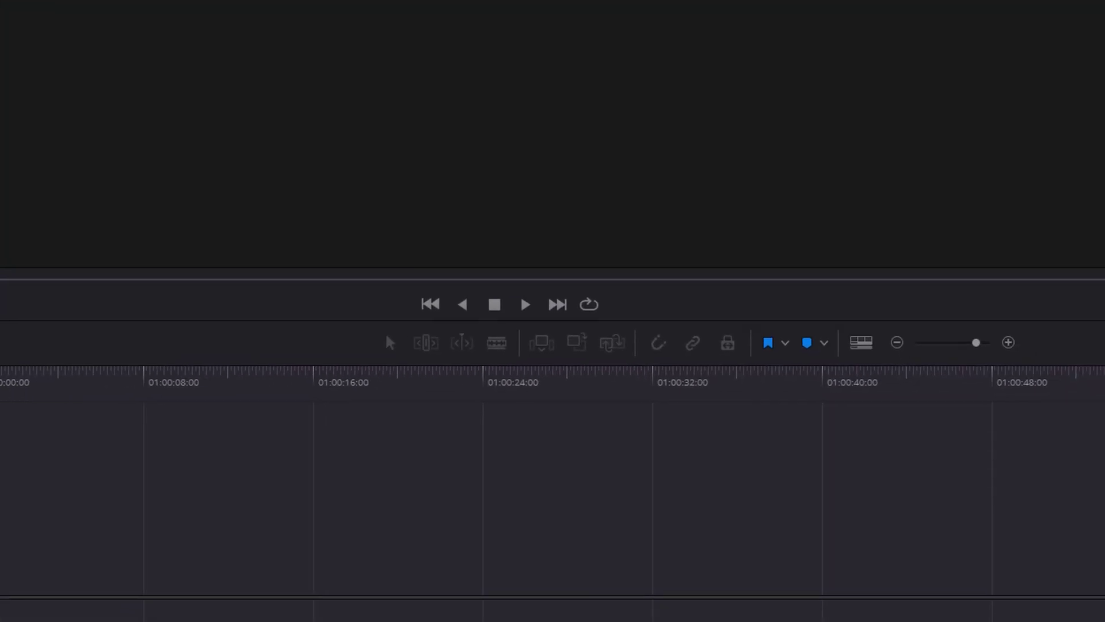
Step: Create the project 'Untitled Project 16' and paste the copied template clips into its Media Pool
key(BackSpace)
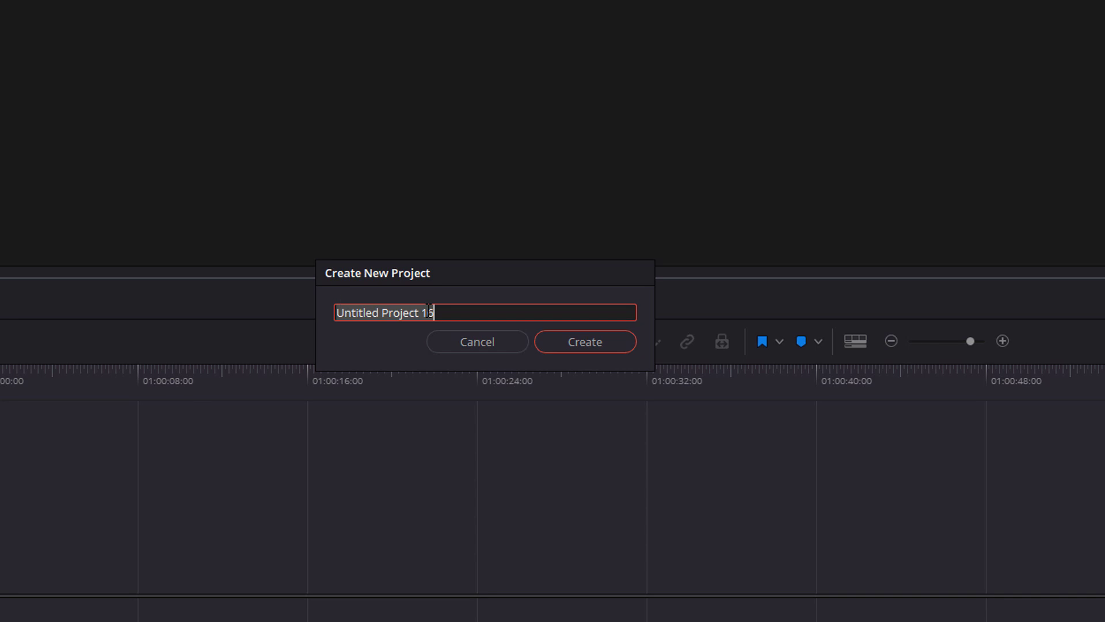
text(6)
click(588, 348)
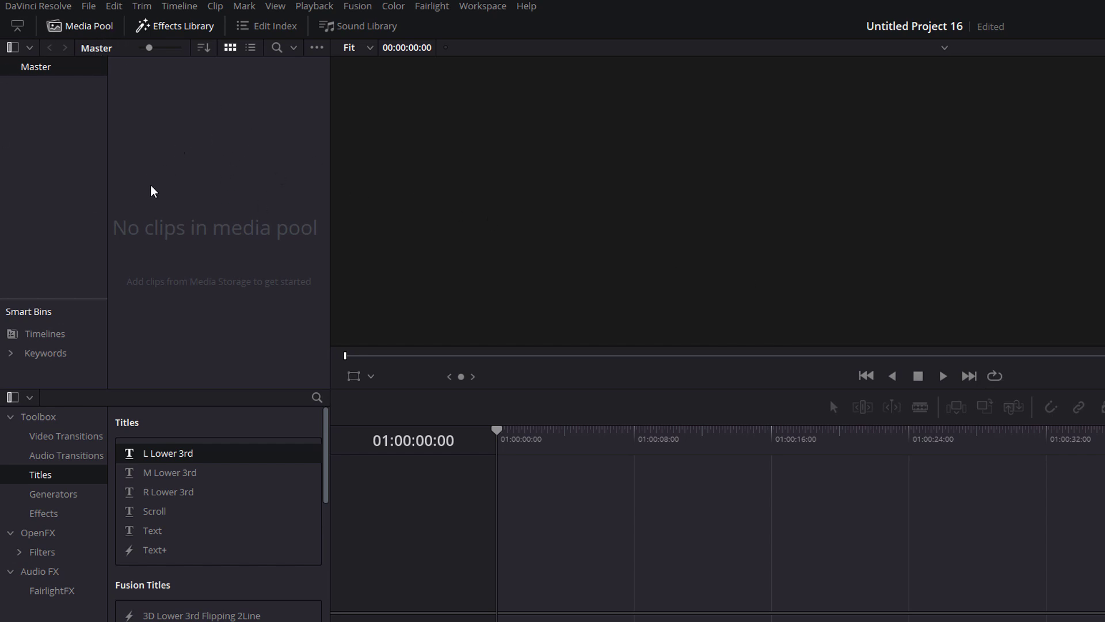
key(ctrl+v)
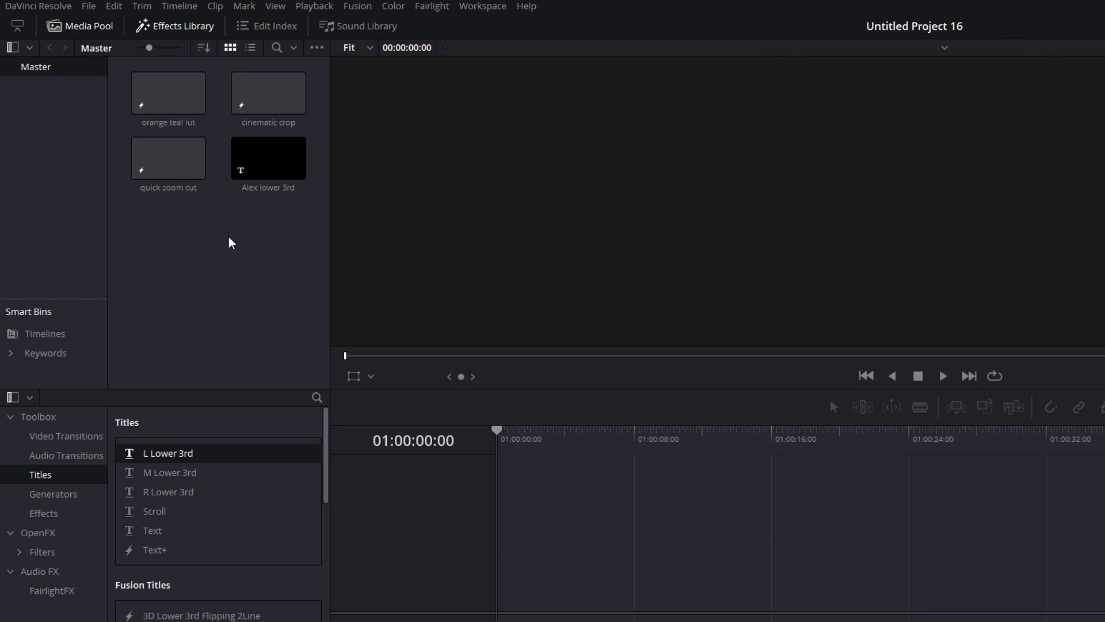
Step: Stack Alex lower 3rd, quick zoom cut, cinematic crop and orange teal lut on Timeline 1, then save
drag(253, 167, 578, 568)
click(623, 435)
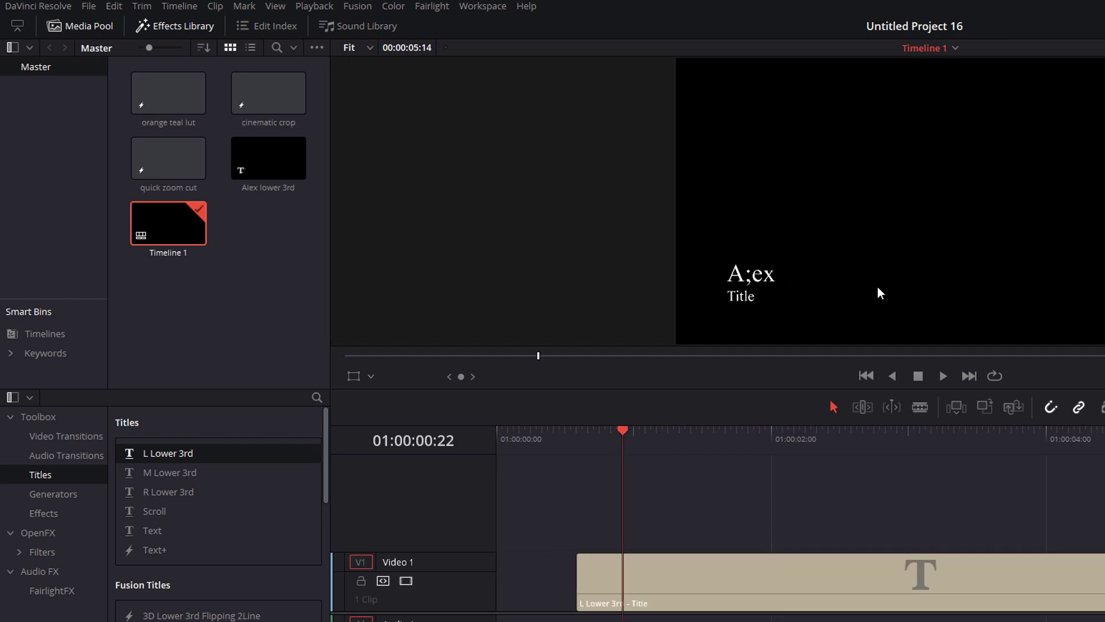
drag(170, 162, 680, 519)
drag(268, 95, 723, 468)
drag(168, 92, 1013, 449)
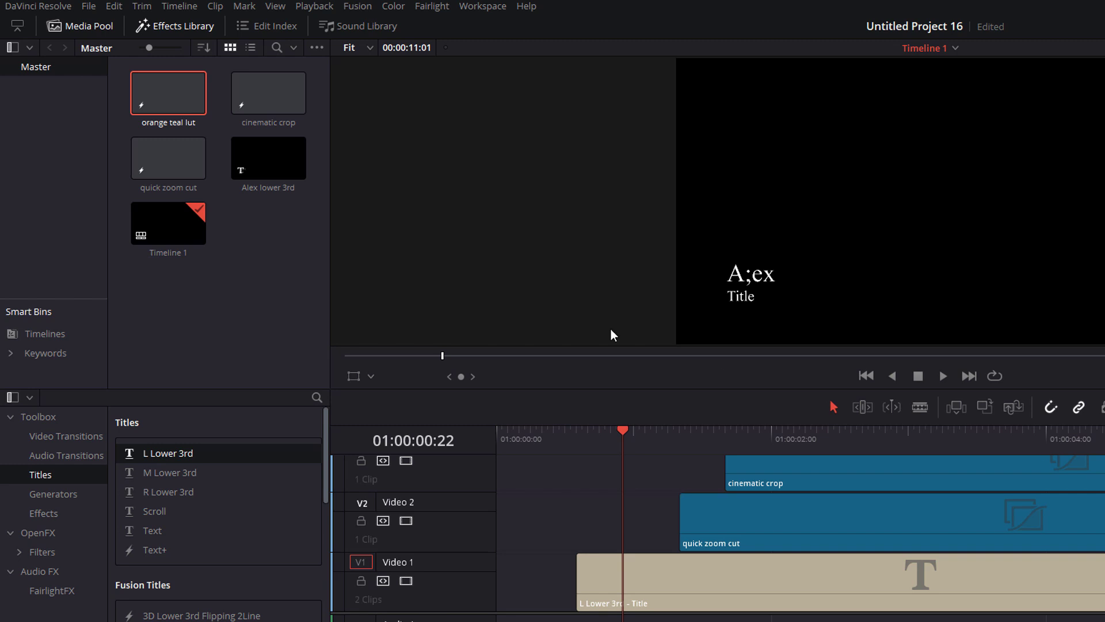
key(ctrl+s)
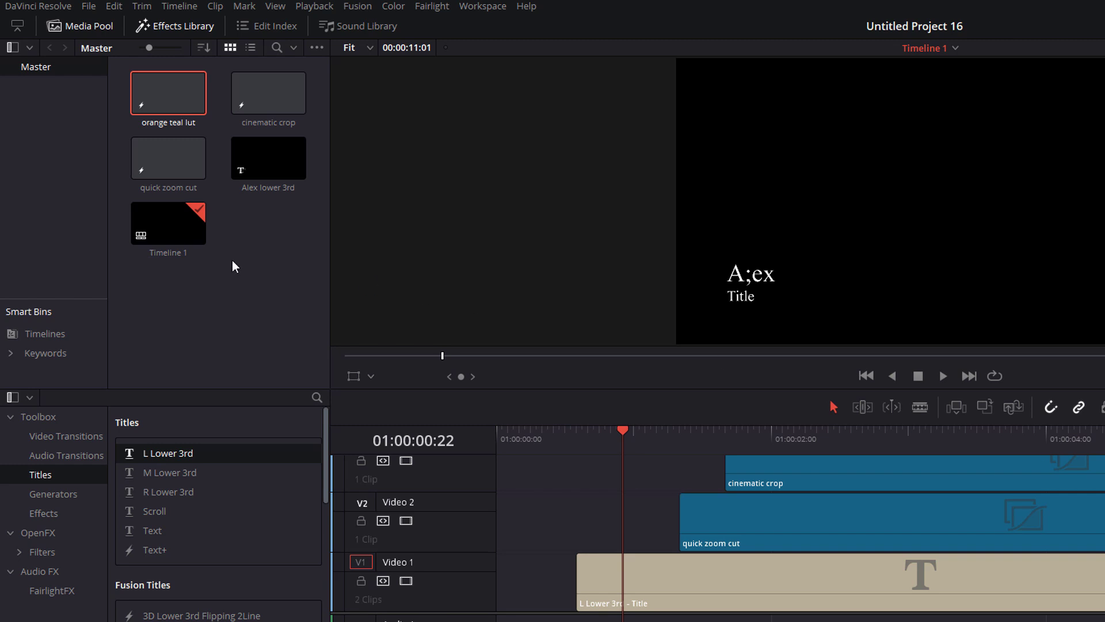